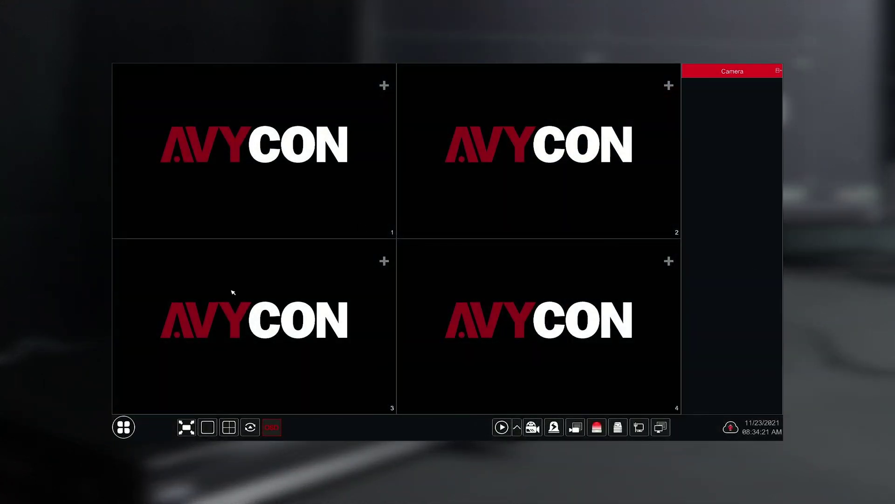
Open Search and Backup from the Start menu to see Camera1's daily thumbnails.
{"action": "left_click", "coordinate": [124, 428]}
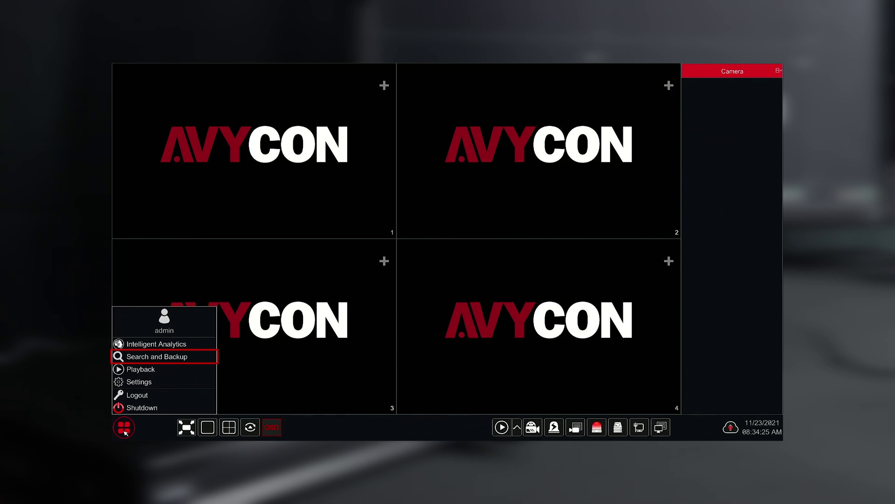
{"action": "left_click", "coordinate": [146, 357]}
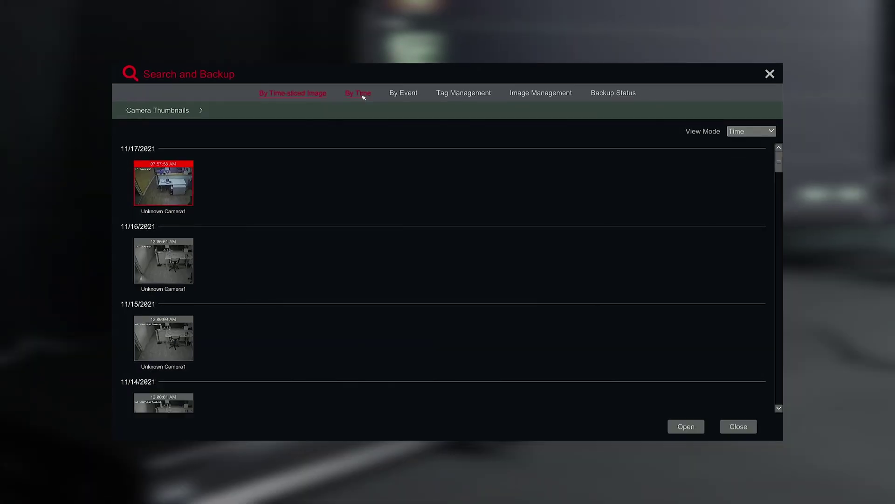
Switch to By Time search and add all three cameras to the first picture slot.
{"action": "left_click", "coordinate": [364, 95]}
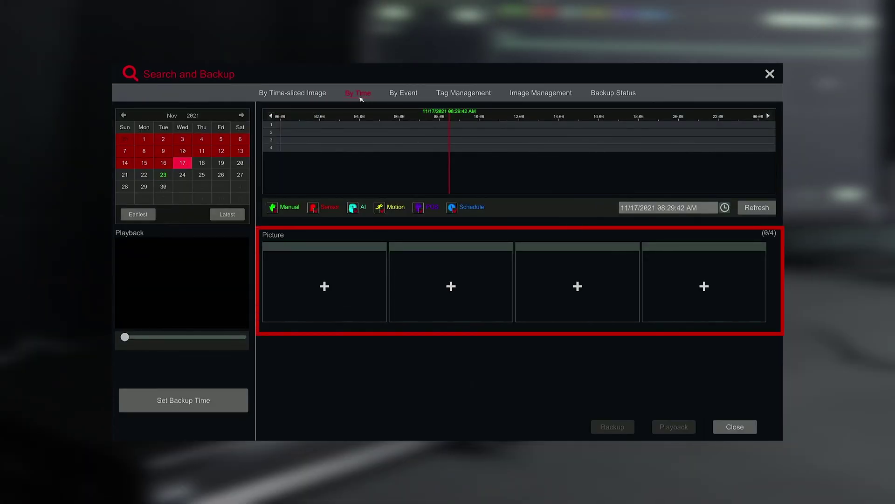
{"action": "left_click", "coordinate": [346, 308]}
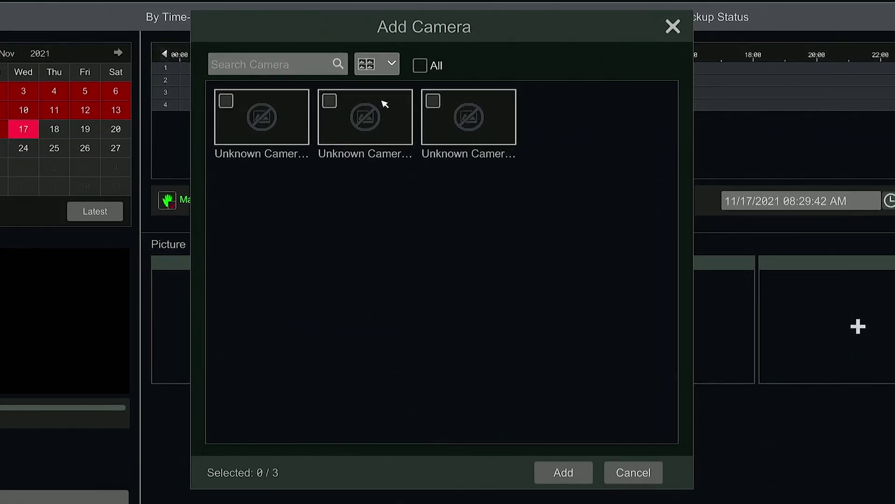
{"action": "left_click", "coordinate": [419, 65]}
{"action": "left_click", "coordinate": [419, 66]}
{"action": "left_click", "coordinate": [294, 116]}
{"action": "left_click", "coordinate": [344, 113]}
{"action": "left_click", "coordinate": [496, 117]}
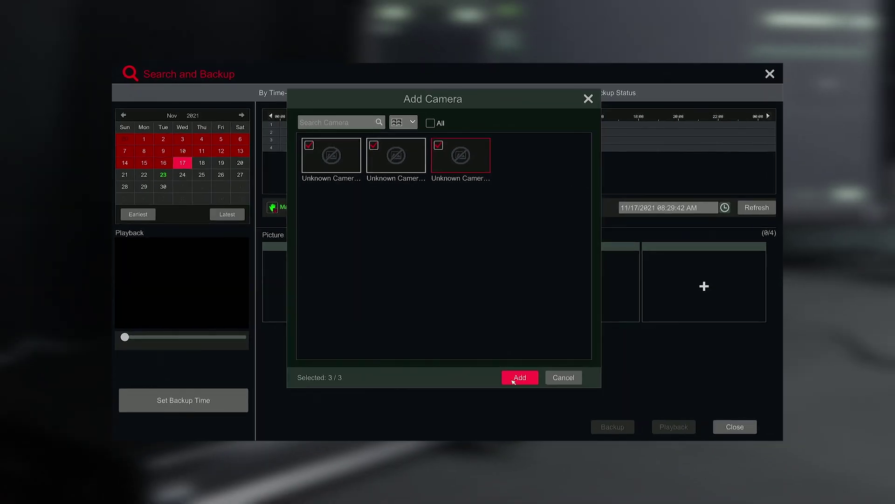
{"action": "left_click", "coordinate": [513, 379]}
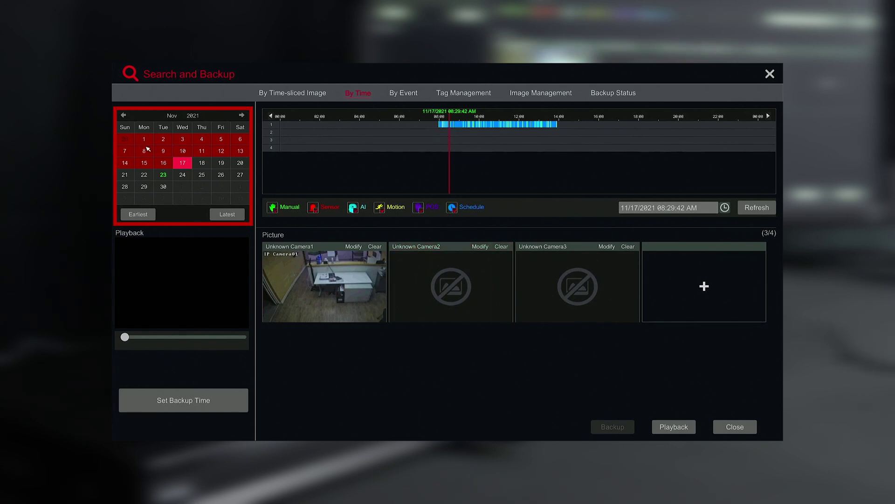
Check recording dates in the calendar and select November 15, 2021.
{"action": "left_click", "coordinate": [182, 139]}
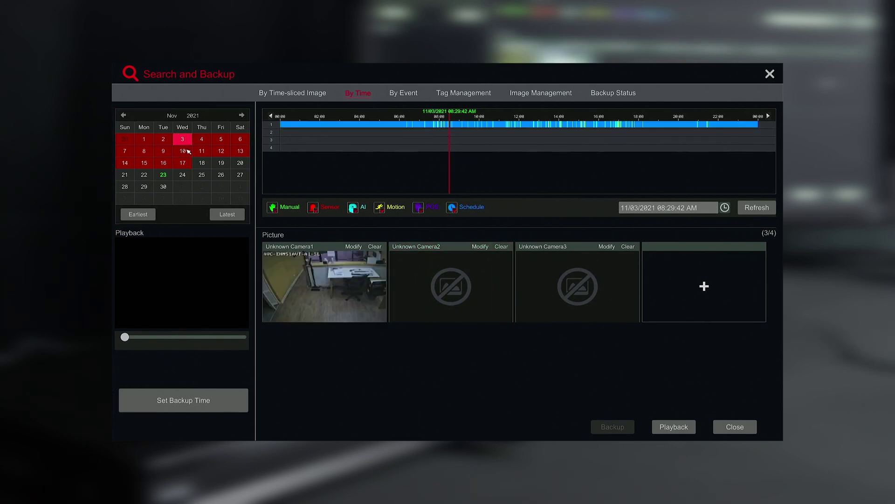
{"action": "left_click", "coordinate": [183, 151]}
{"action": "left_click", "coordinate": [219, 151]}
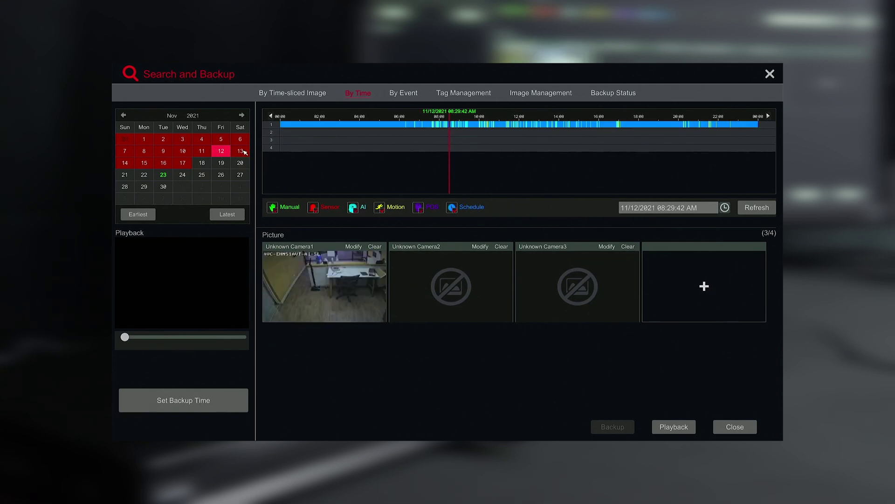
{"action": "left_click", "coordinate": [241, 151]}
{"action": "left_click", "coordinate": [125, 163]}
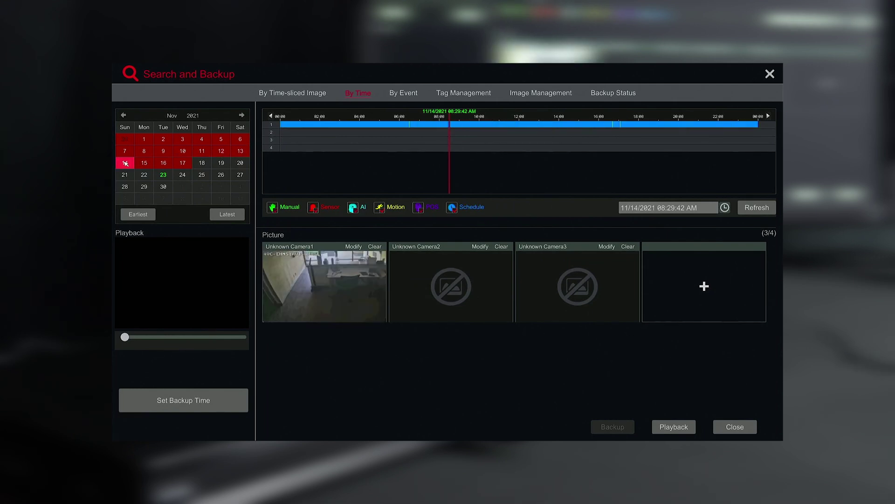
{"action": "left_click", "coordinate": [144, 163]}
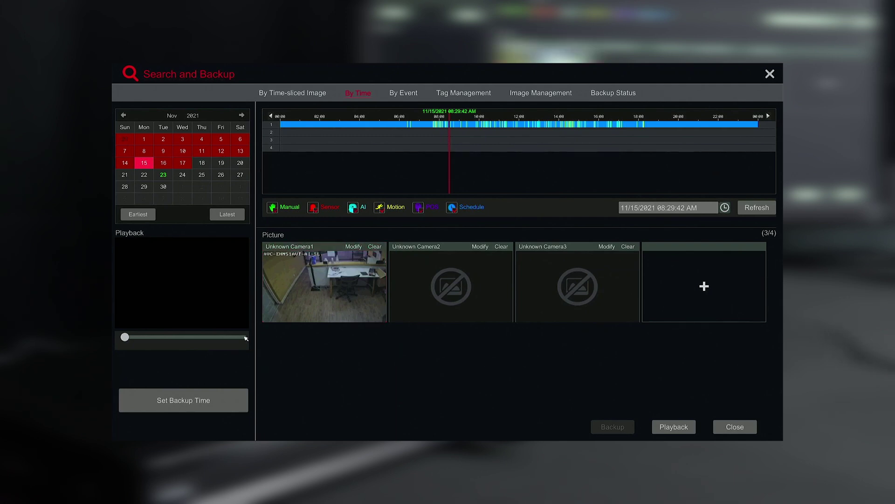
Mark a 09:57:41–10:59:18 AM backup range (about 1h 1m, 911MB) on track 2.
{"action": "left_click", "coordinate": [193, 396]}
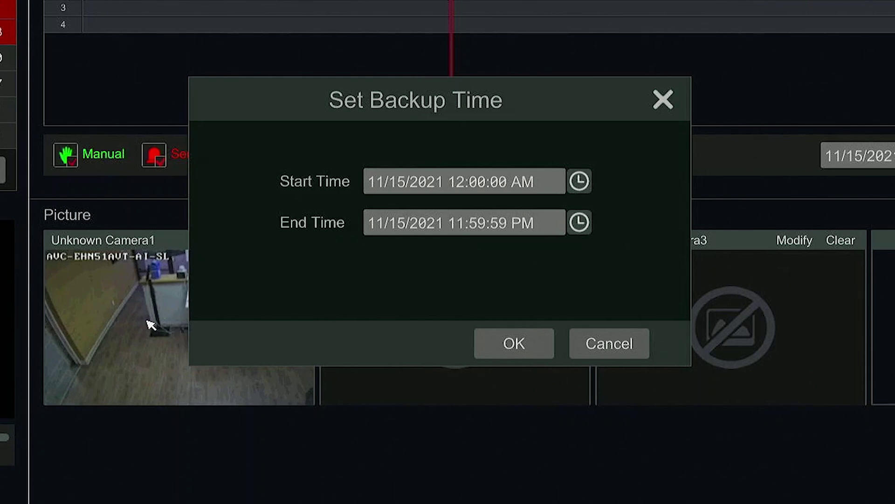
{"action": "left_click", "coordinate": [558, 191]}
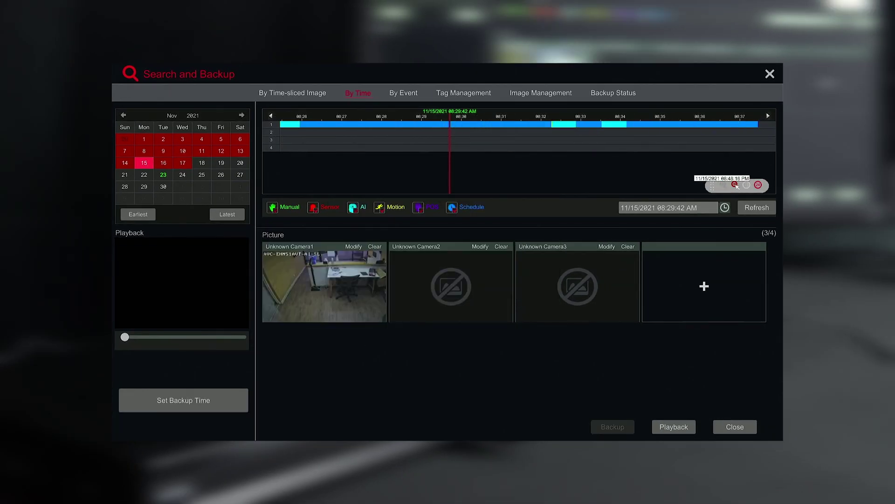
{"action": "left_click", "coordinate": [736, 185]}
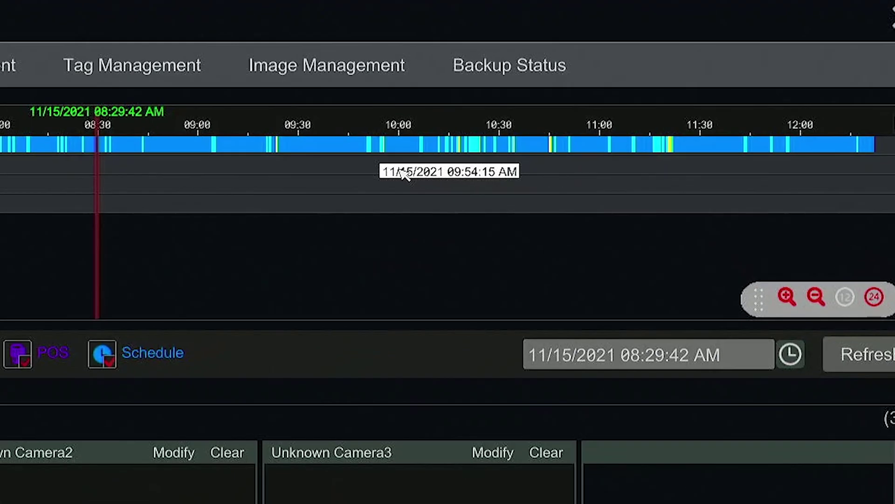
{"action": "left_click_drag", "start_coordinate": [570, 132], "coordinate": [610, 132]}
{"action": "left_click_drag", "start_coordinate": [501, 168], "coordinate": [606, 139]}
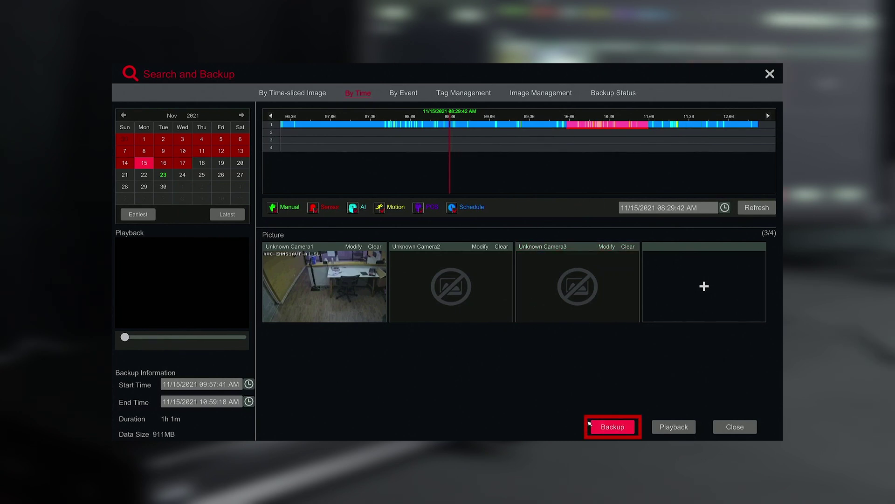
Start the backup to ExternalStorage1 and select its AVR-HT816A folder.
{"action": "left_click", "coordinate": [614, 427]}
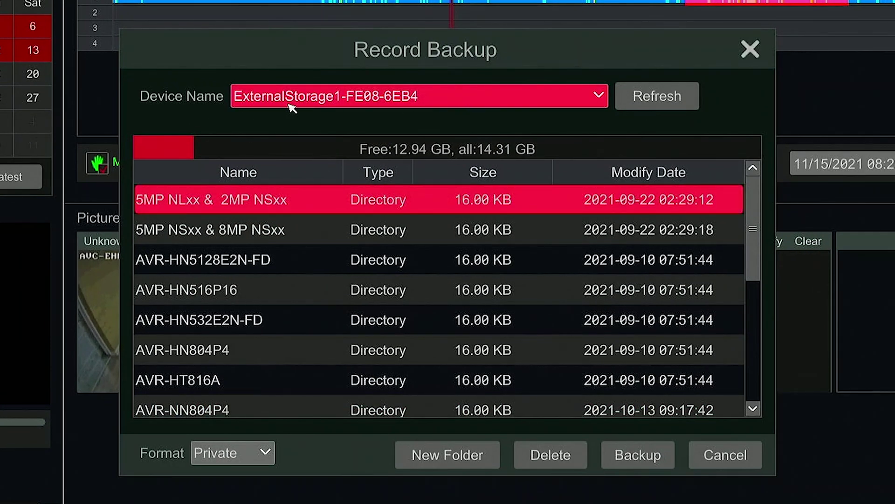
{"action": "left_click", "coordinate": [600, 96]}
{"action": "left_click", "coordinate": [601, 97]}
{"action": "left_click", "coordinate": [262, 370]}
{"action": "left_click", "coordinate": [761, 260]}
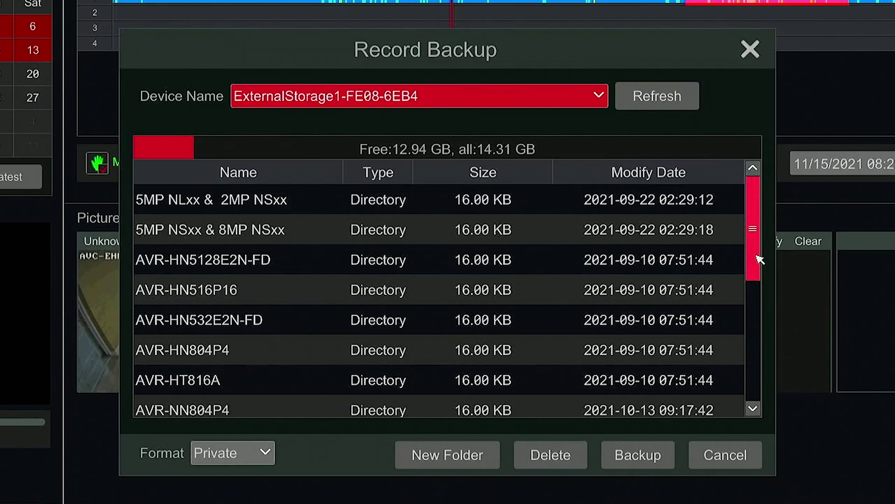
Create an ARCHIVE folder, keep the Private format, and start the backup into it.
{"action": "left_click", "coordinate": [448, 455]}
{"action": "type", "text": "ARCHIVE"}
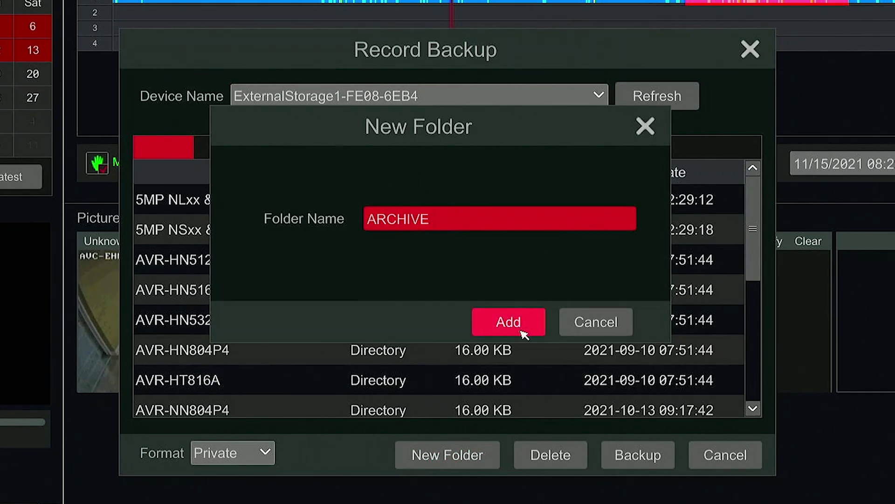
{"action": "left_click", "coordinate": [508, 322]}
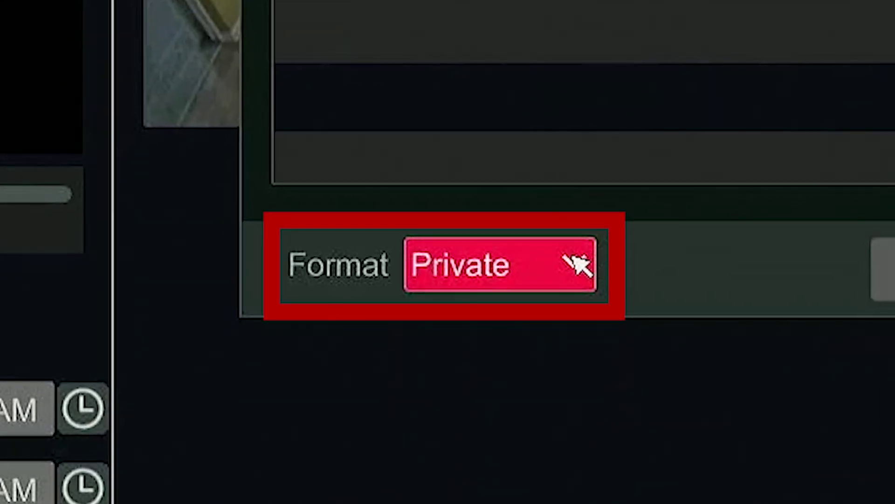
{"action": "left_click", "coordinate": [578, 266]}
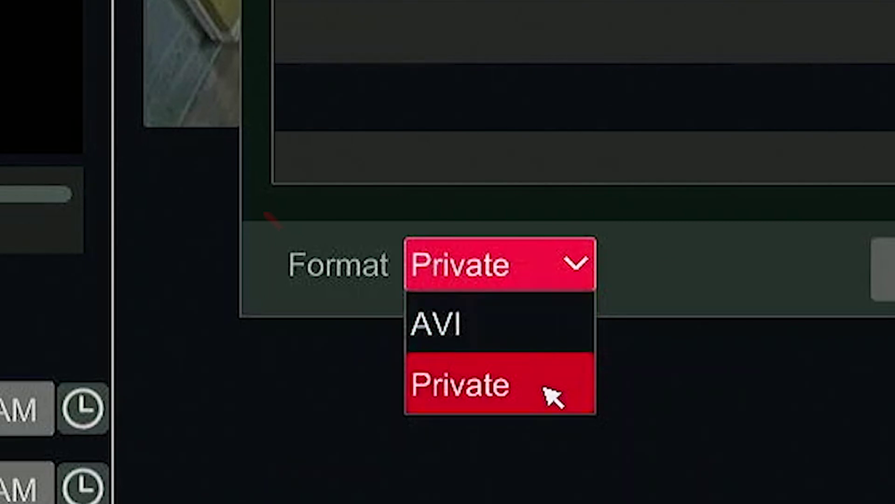
{"action": "left_click", "coordinate": [570, 389]}
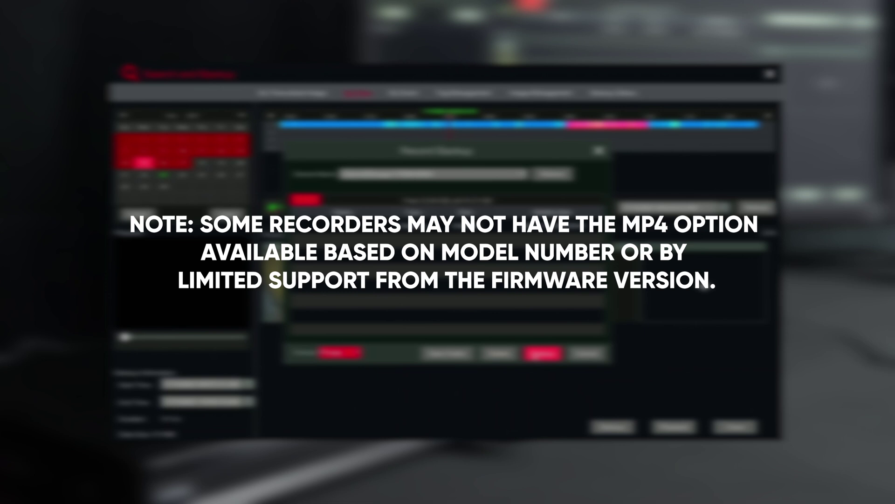
{"action": "left_click", "coordinate": [535, 354]}
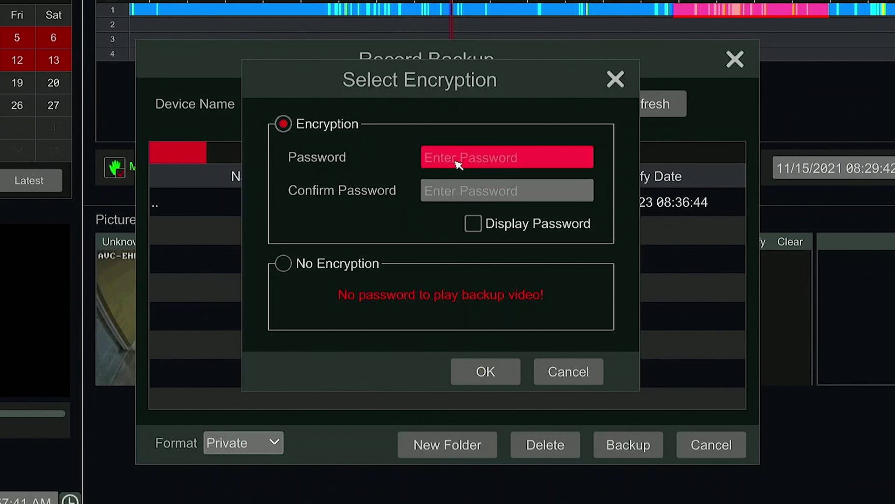
Enter the backup encryption password with the on-screen keyboard.
{"action": "left_click", "coordinate": [459, 165]}
{"action": "left_click", "coordinate": [459, 192]}
{"action": "left_click", "coordinate": [514, 195]}
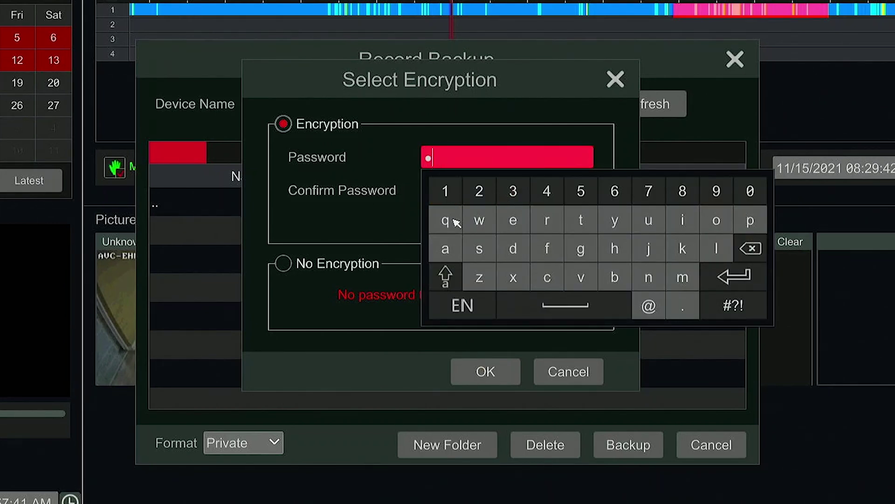
{"action": "left_click", "coordinate": [580, 201]}
{"action": "left_click", "coordinate": [612, 200]}
{"action": "left_click", "coordinate": [742, 290]}
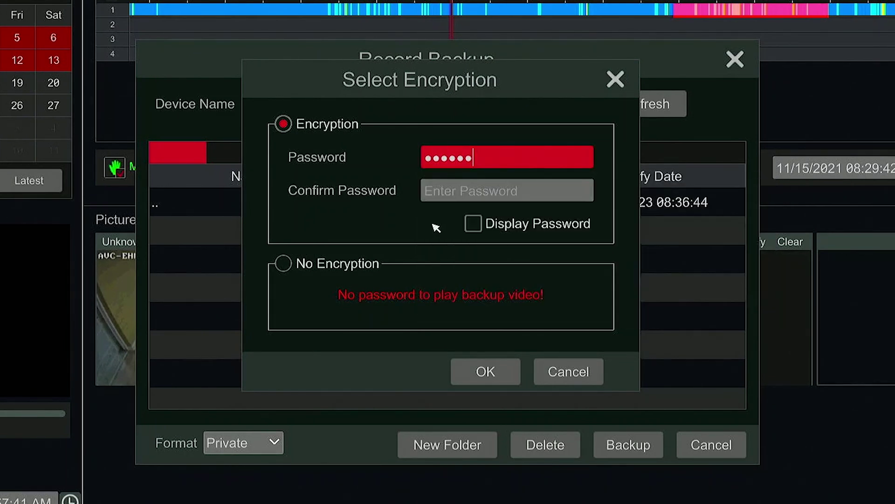
Confirm the password, reveal both to verify, keep Encryption selected and start the backup.
{"action": "left_click", "coordinate": [451, 198]}
{"action": "left_click", "coordinate": [493, 234]}
{"action": "left_click", "coordinate": [510, 228]}
{"action": "left_click", "coordinate": [544, 232]}
{"action": "left_click", "coordinate": [614, 225]}
{"action": "left_click", "coordinate": [734, 310]}
{"action": "left_click", "coordinate": [472, 225]}
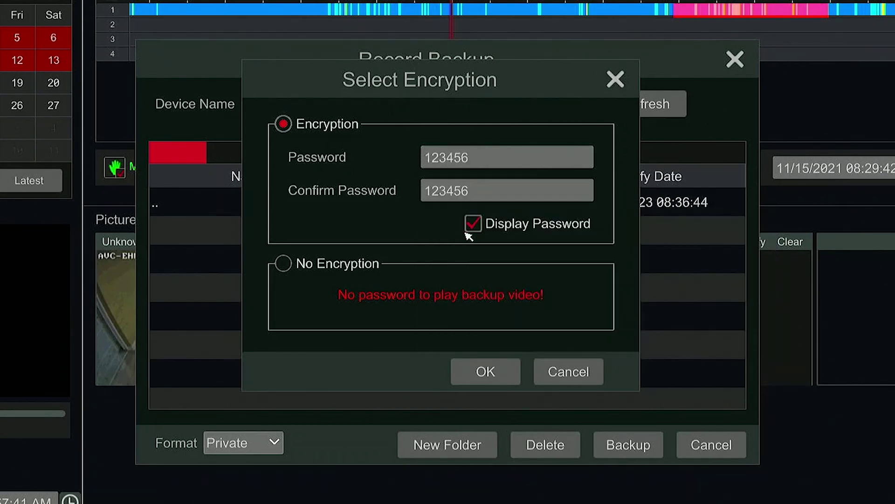
{"action": "left_click", "coordinate": [315, 268]}
{"action": "left_click", "coordinate": [319, 130]}
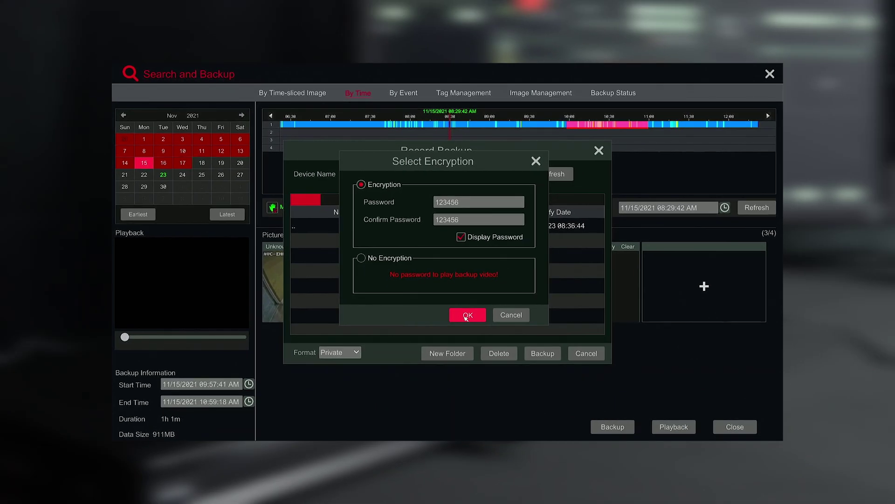
{"action": "left_click", "coordinate": [466, 316]}
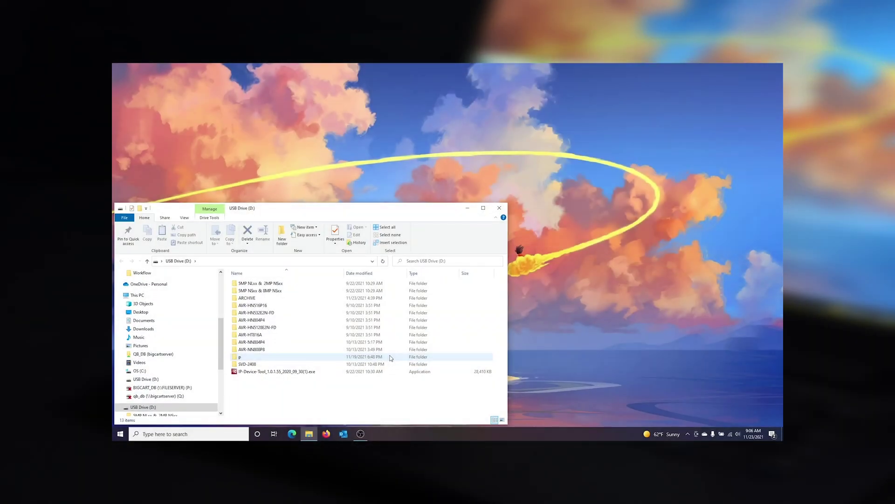
Extract RPAS.zip in ARCHIVE and launch RPAS.exe from RPAS\Play_from_USB.
{"action": "double_click", "coordinate": [277, 298]}
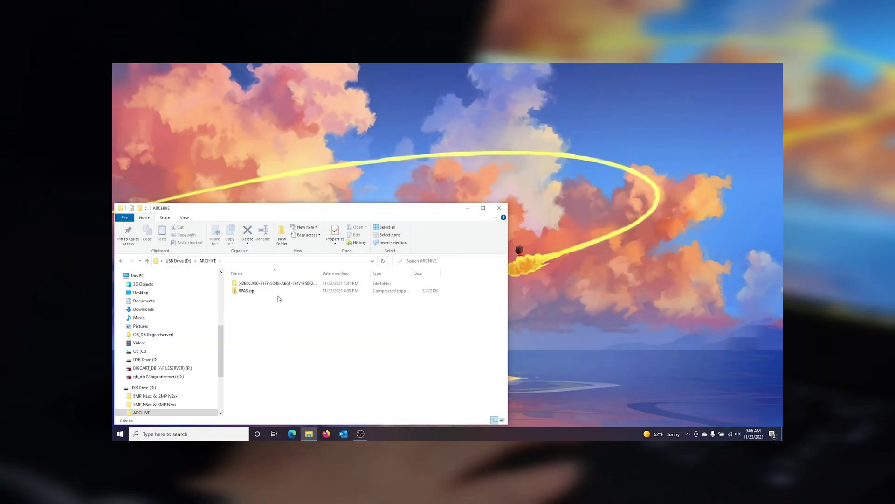
{"action": "left_click", "coordinate": [279, 294]}
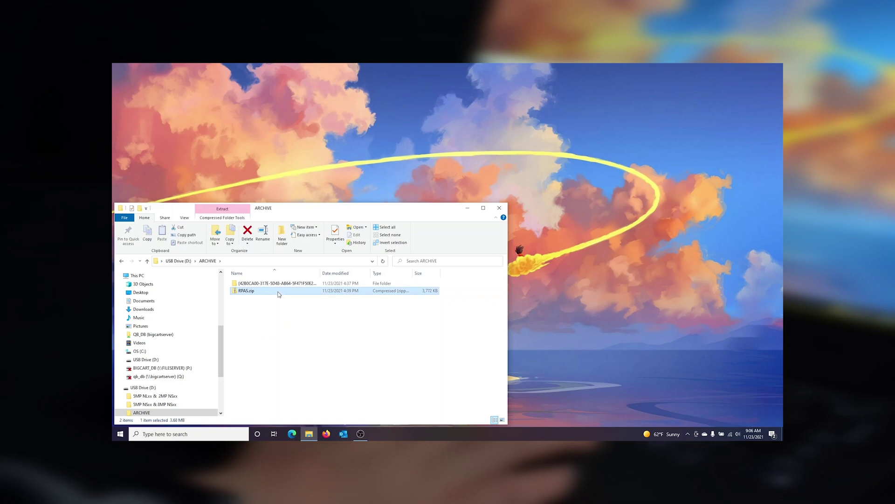
{"action": "right_click", "coordinate": [278, 293]}
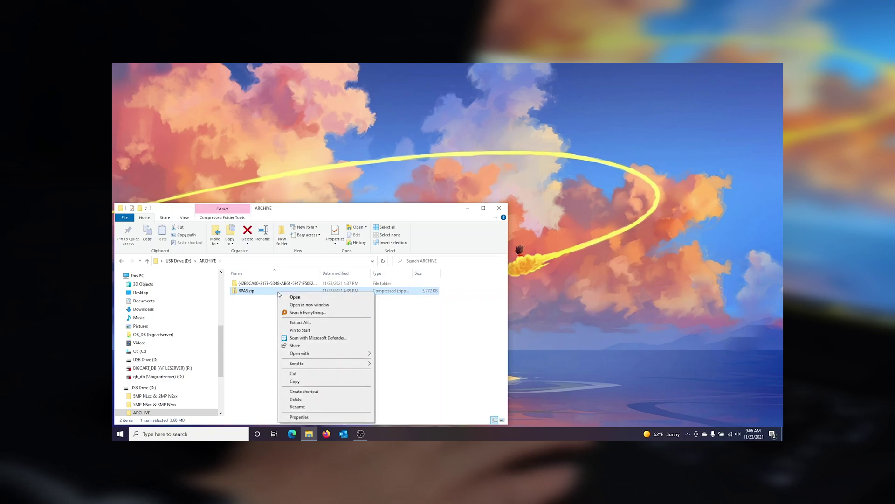
{"action": "left_click", "coordinate": [298, 323]}
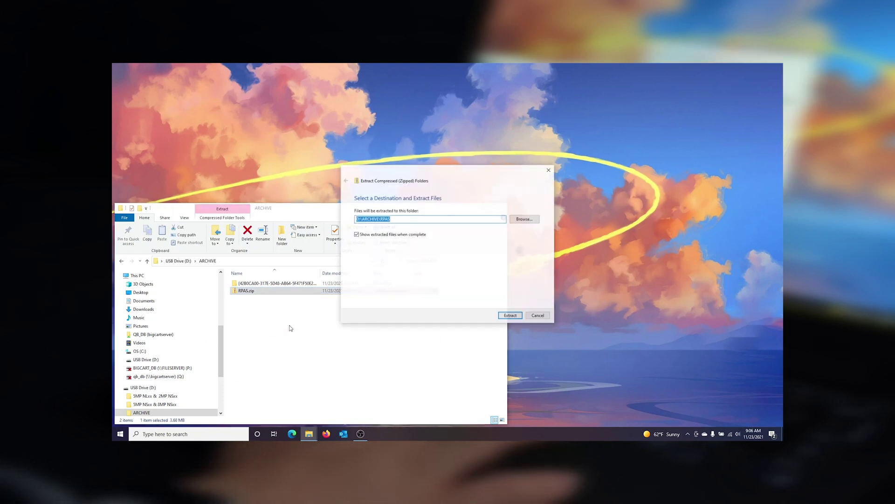
{"action": "left_click", "coordinate": [510, 316]}
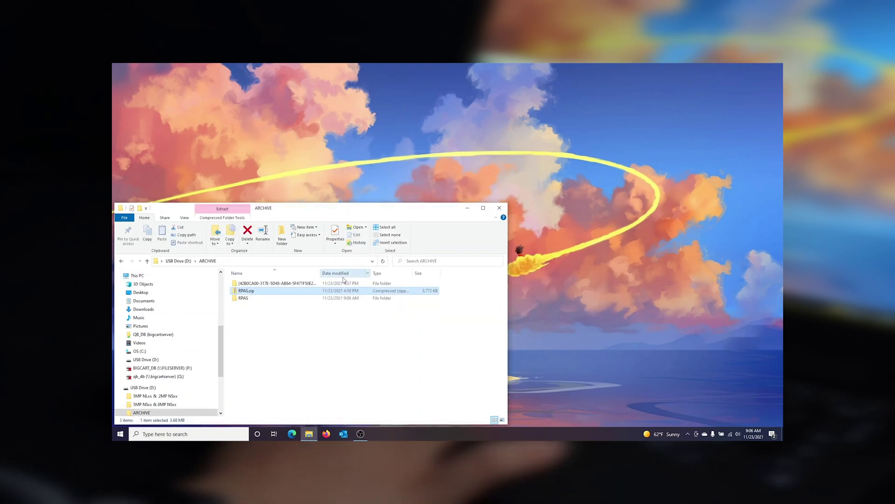
{"action": "double_click", "coordinate": [296, 285]}
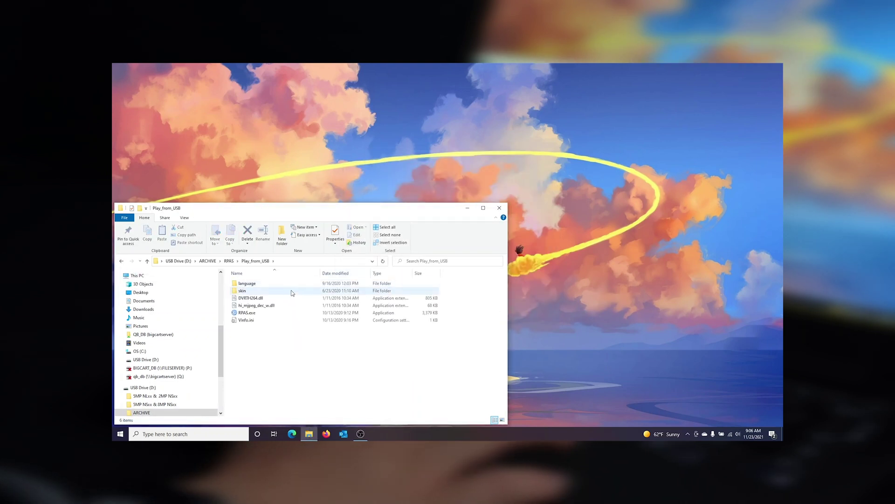
{"action": "double_click", "coordinate": [287, 314]}
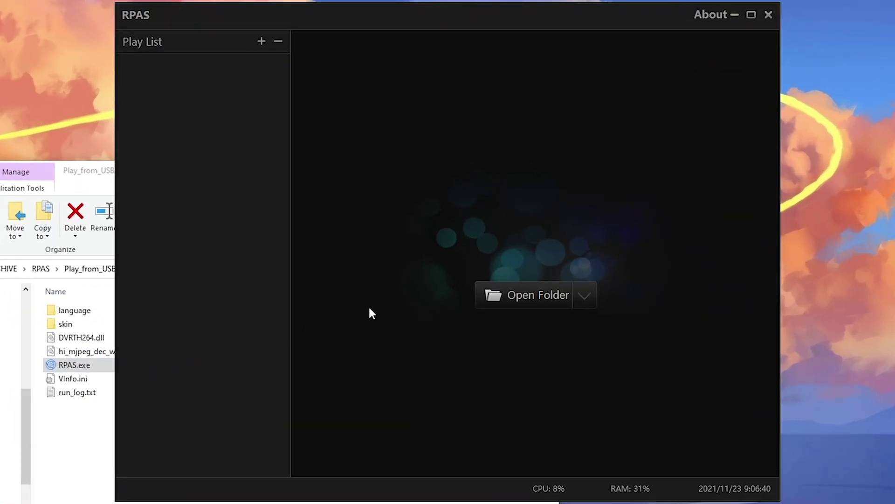
Load the {42B0CA00…} backup folder from D:\ARCHIVE into the play list and select 2021-11-15.
{"action": "left_click", "coordinate": [486, 296]}
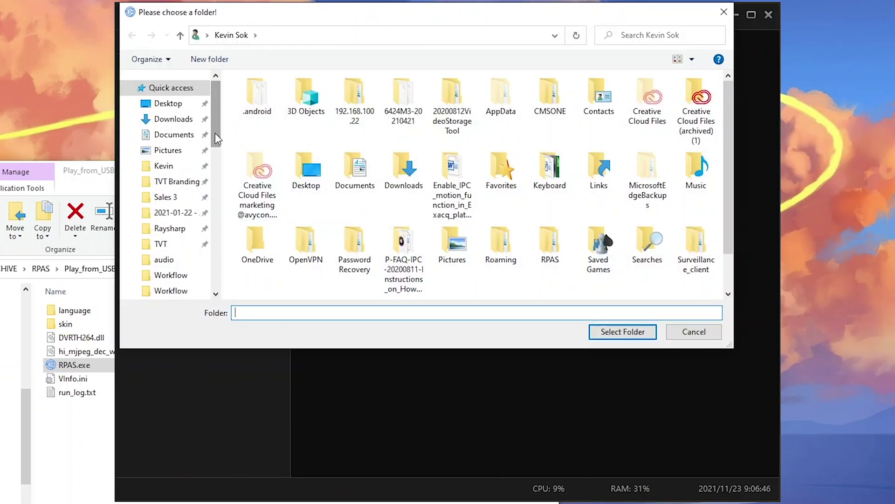
{"action": "left_click_drag", "start_coordinate": [214, 133], "coordinate": [223, 224]}
{"action": "left_click", "coordinate": [196, 187]}
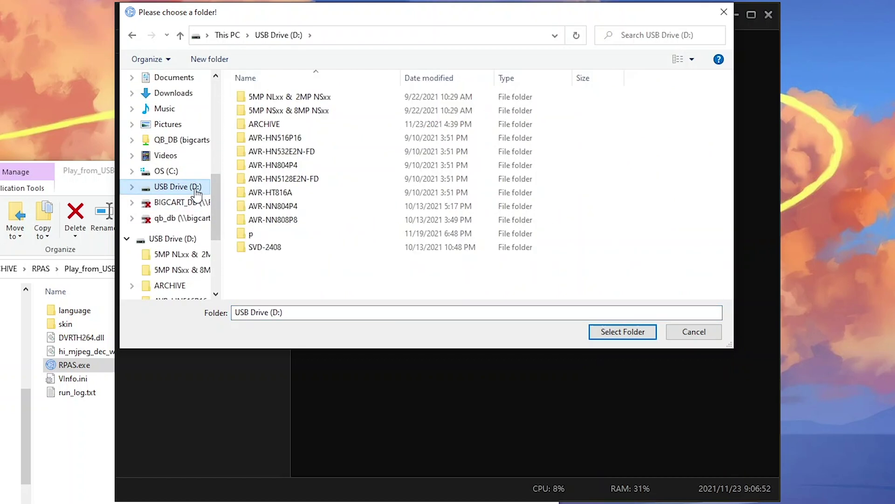
{"action": "double_click", "coordinate": [260, 120]}
{"action": "left_click", "coordinate": [262, 98]}
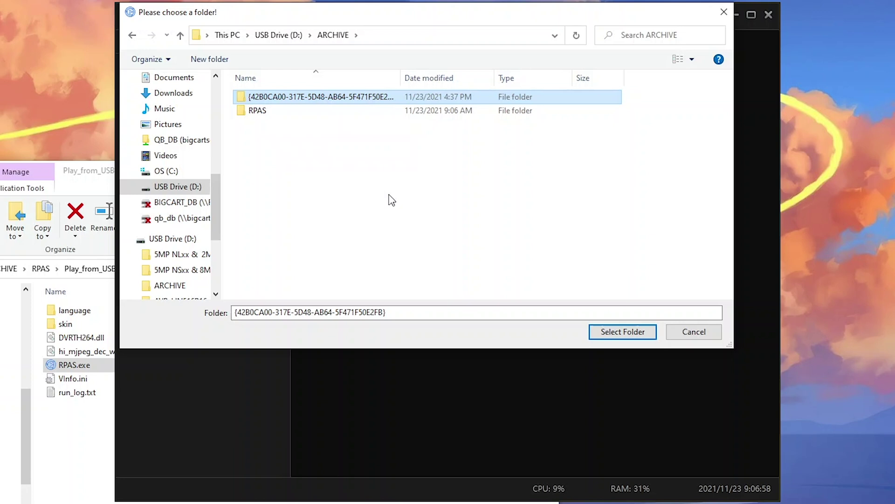
{"action": "left_click", "coordinate": [593, 333]}
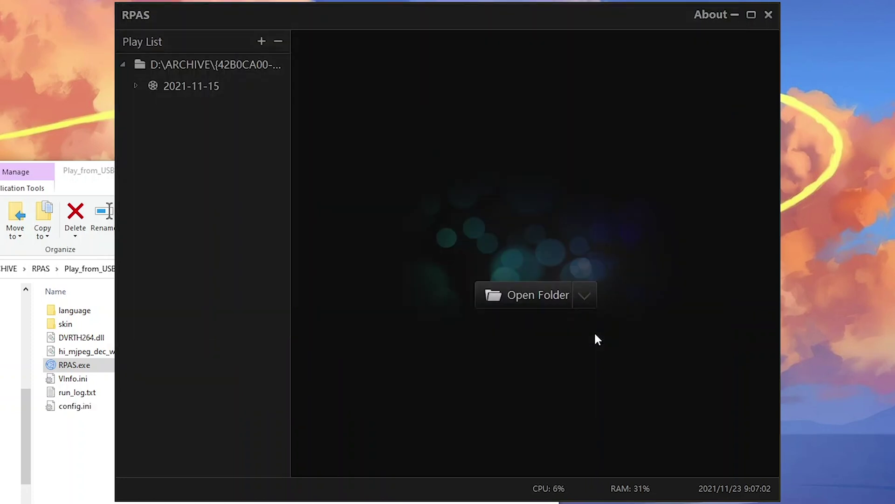
{"action": "left_click", "coordinate": [240, 89]}
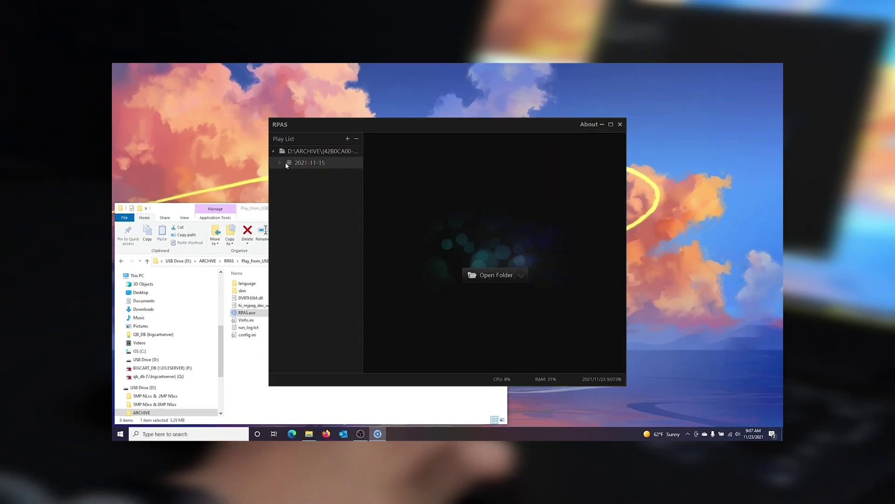
Open the 2021-11-15 Unknown Camera1 recording and decrypt it with the backup password.
{"action": "double_click", "coordinate": [196, 88]}
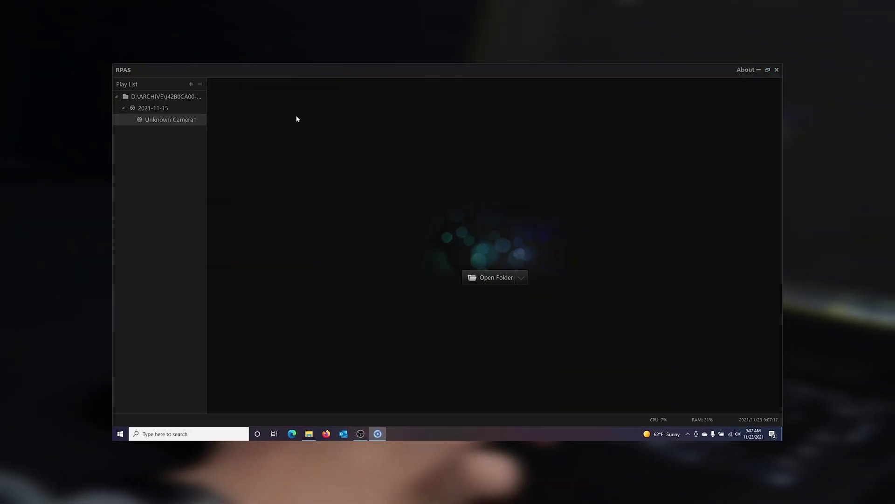
{"action": "double_click", "coordinate": [188, 121]}
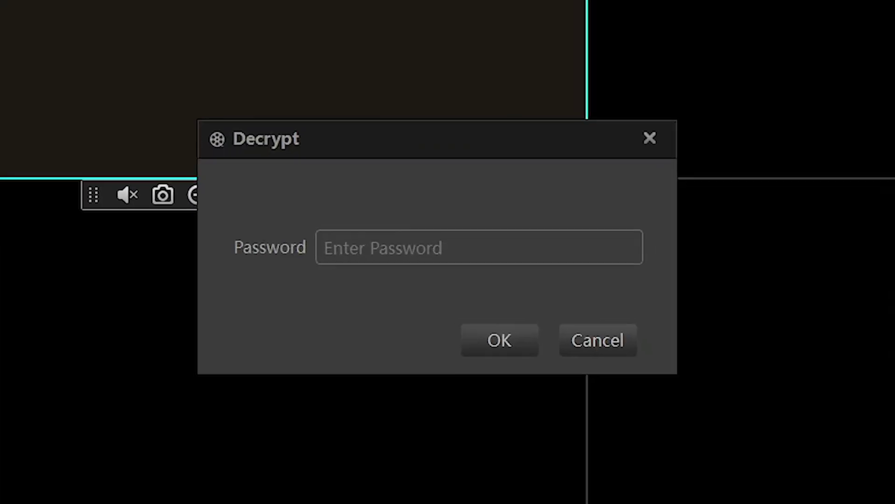
{"action": "left_click", "coordinate": [329, 250]}
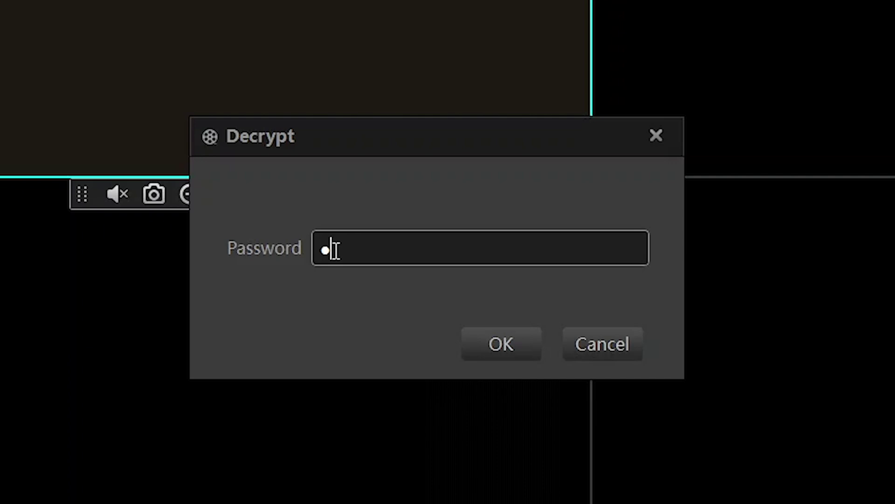
{"action": "type", "text": "123456"}
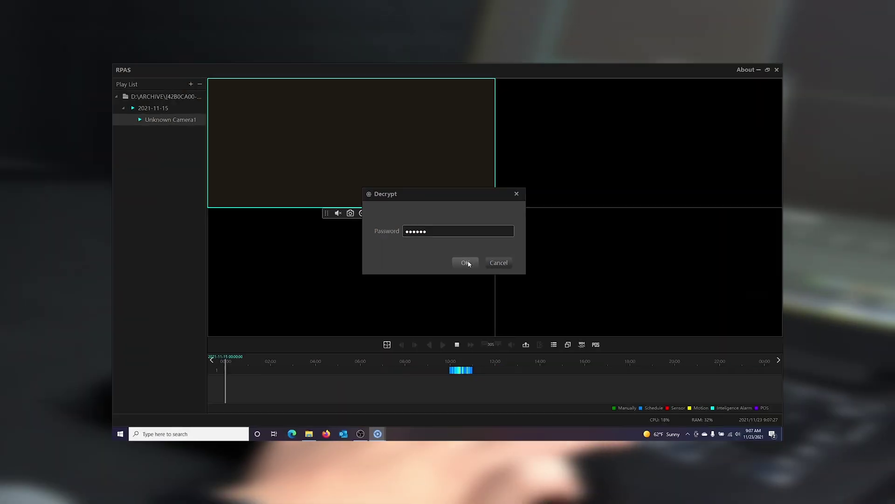
{"action": "left_click", "coordinate": [502, 344]}
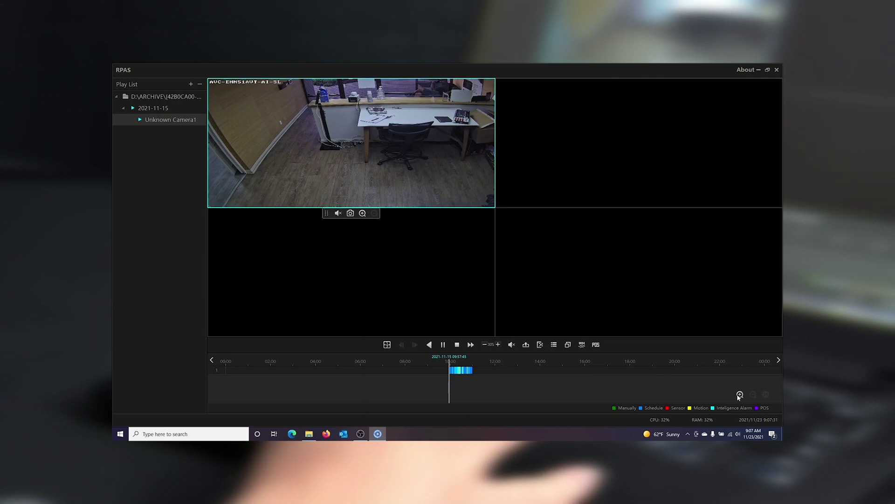
Zoom the timeline in on the recorded period and stop playback.
{"action": "left_click", "coordinate": [740, 394]}
{"action": "left_click", "coordinate": [616, 370]}
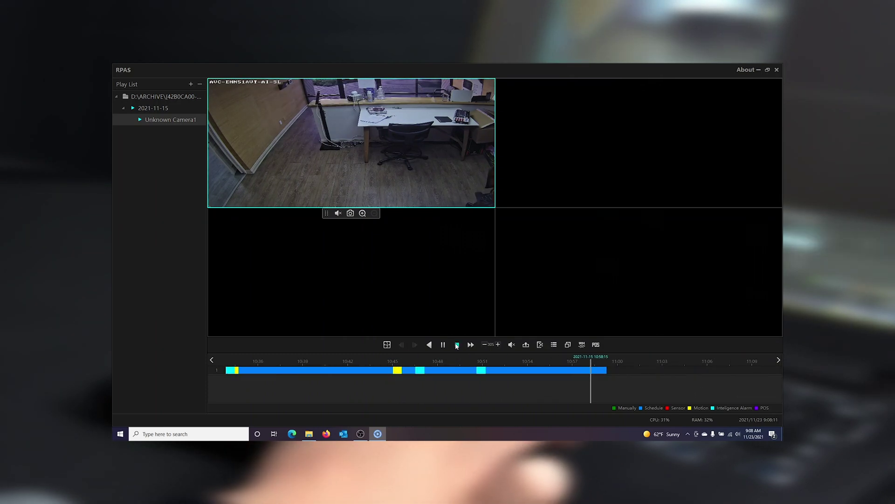
{"action": "left_click", "coordinate": [457, 345]}
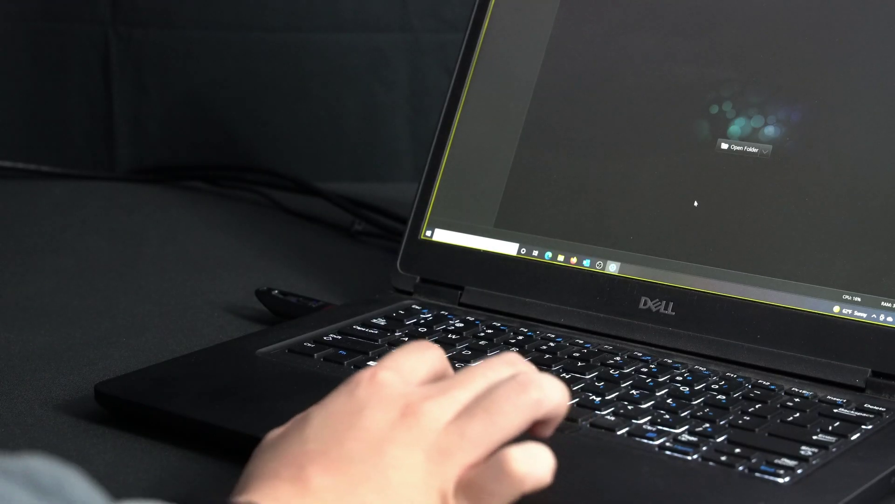